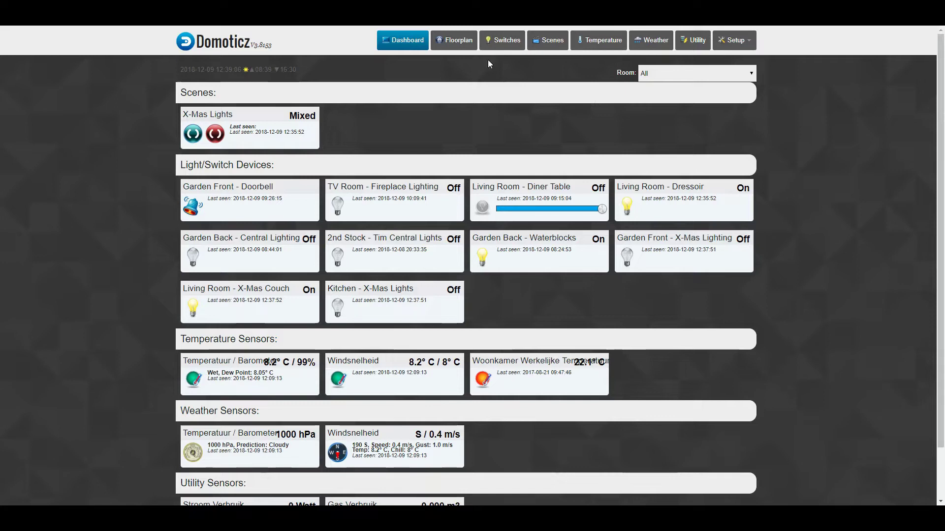
Step: In Switches, filter the list to Living Room, then set the Room filter back to All
{"action": "left_click", "coordinate": [511, 44]}
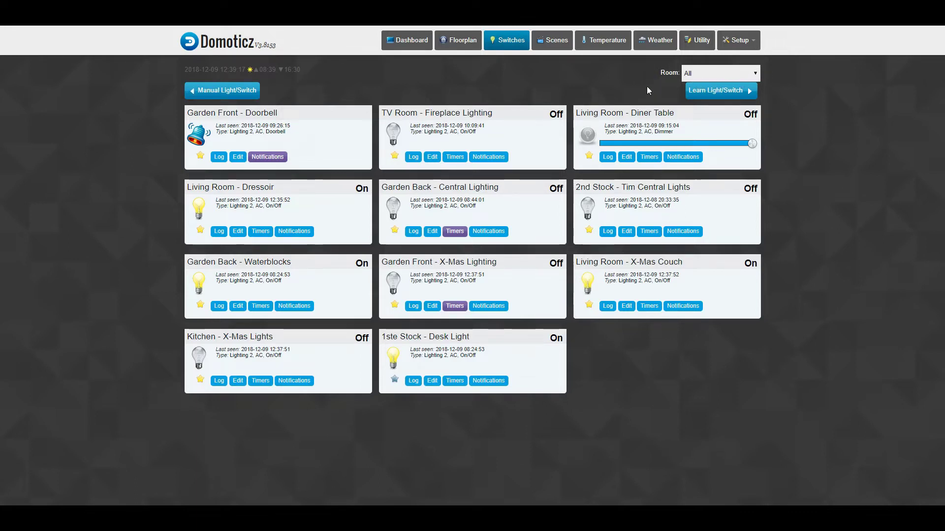
{"action": "left_click", "coordinate": [753, 75]}
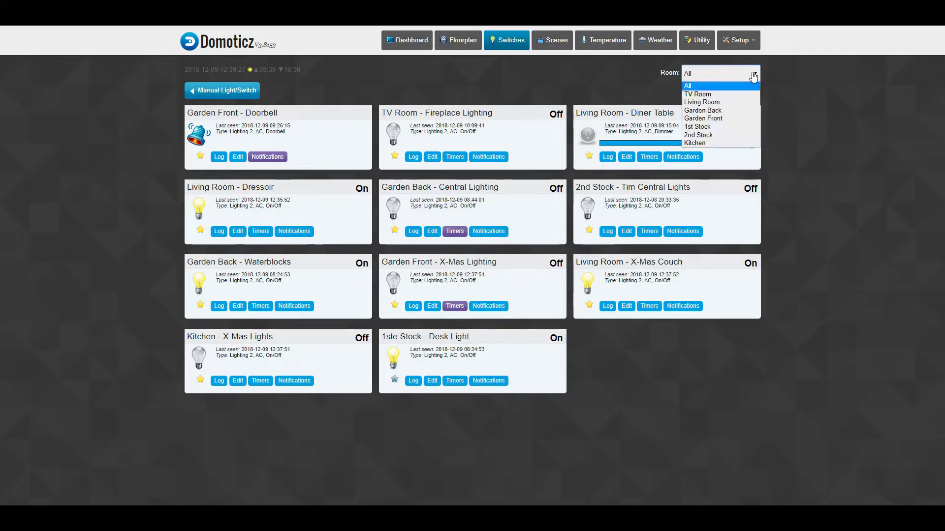
{"action": "left_click", "coordinate": [706, 102]}
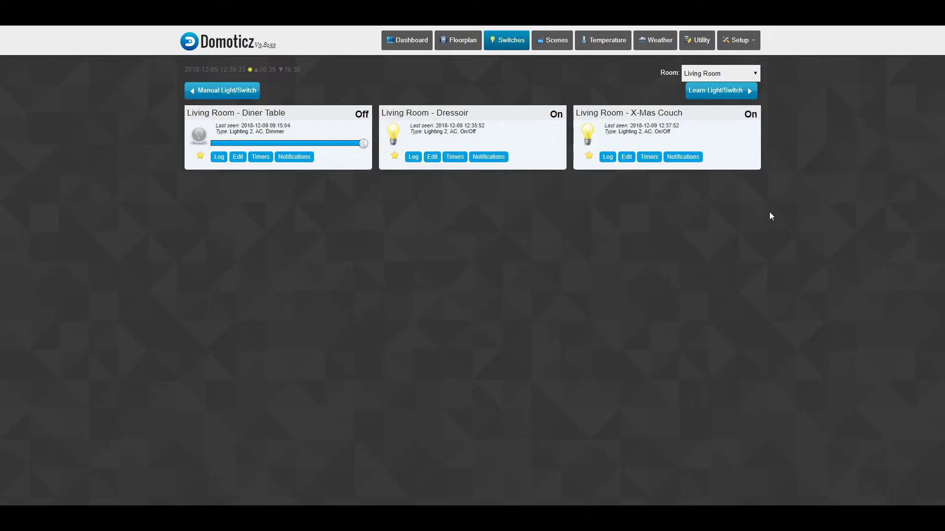
{"action": "left_click", "coordinate": [755, 74]}
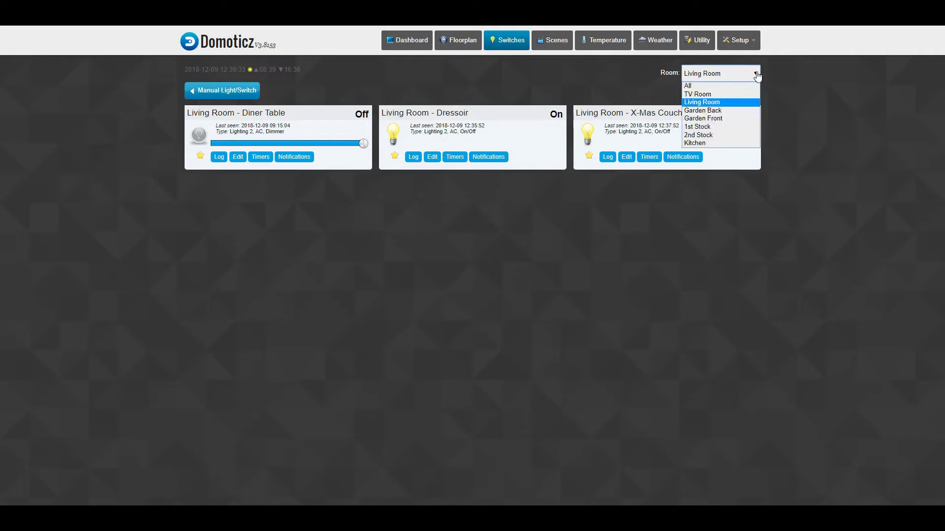
{"action": "left_click", "coordinate": [699, 86]}
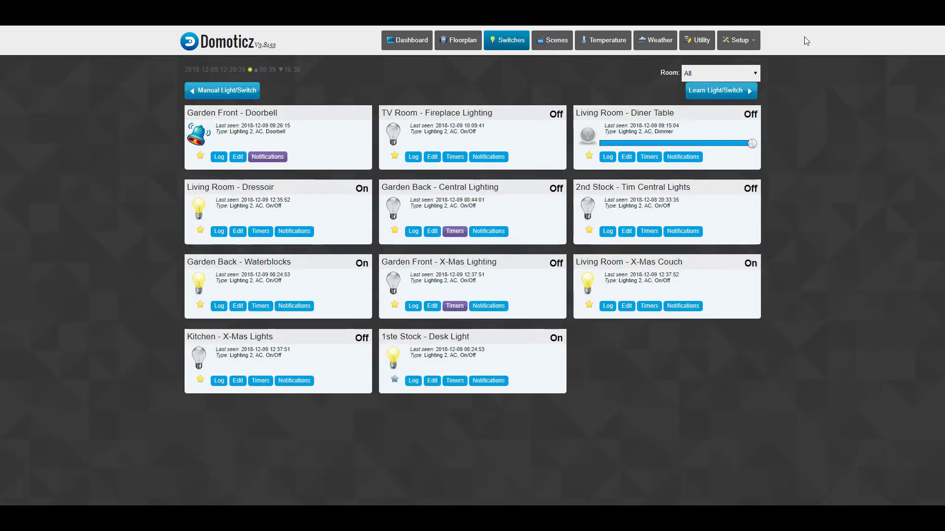
Step: Go to Setup > More Options > Plans > Roomplan to see the eight existing plans
{"action": "left_click", "coordinate": [748, 43]}
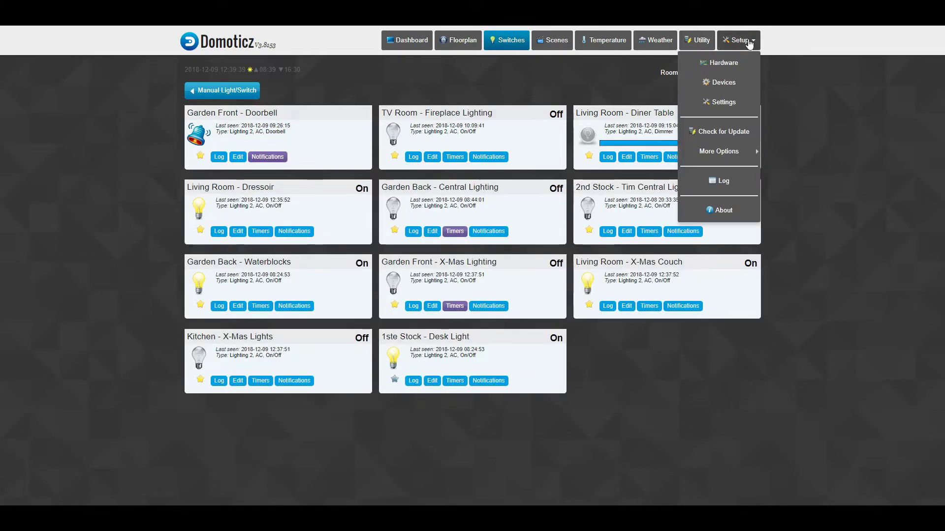
{"action": "mouse_move", "coordinate": [719, 151]}
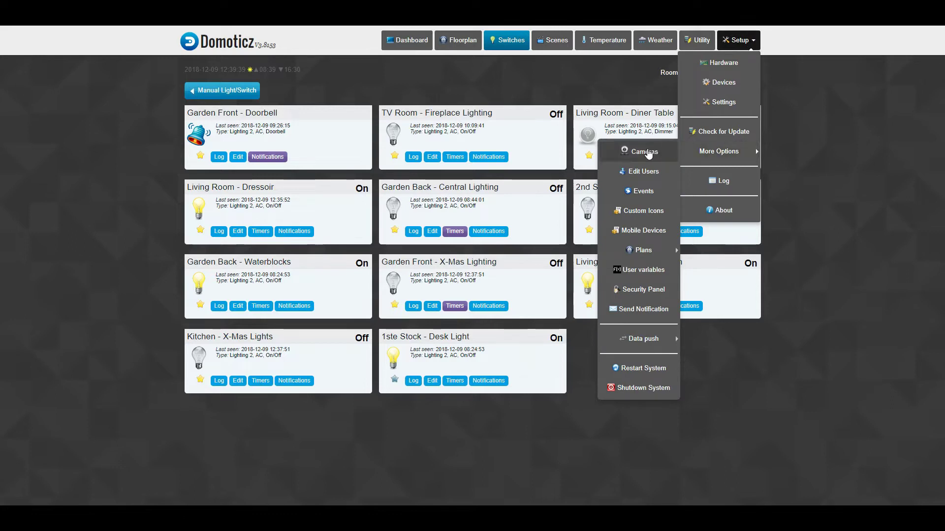
{"action": "mouse_move", "coordinate": [641, 258]}
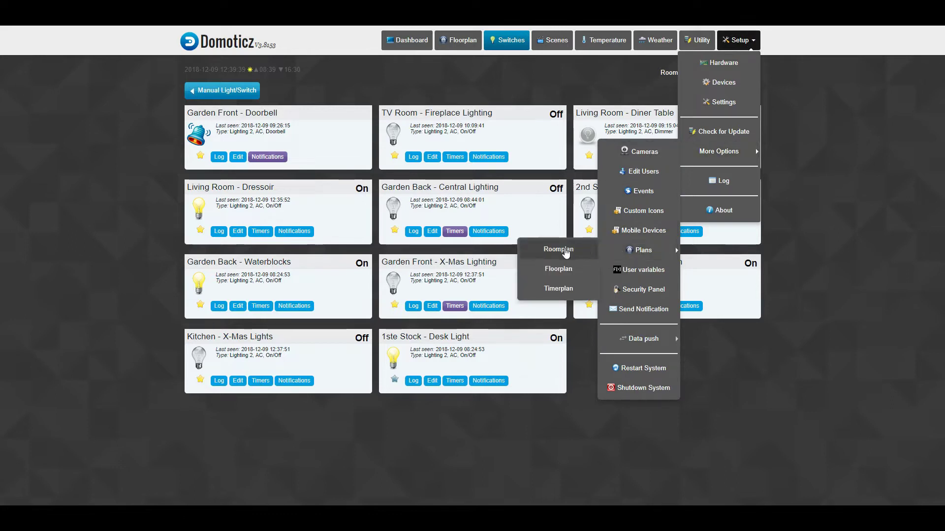
{"action": "left_click", "coordinate": [561, 250]}
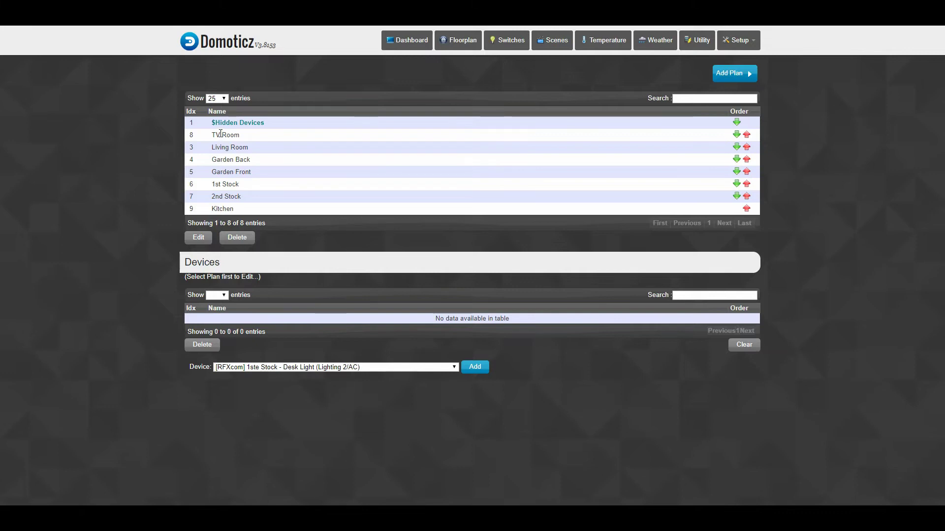
{"action": "left_click", "coordinate": [223, 134]}
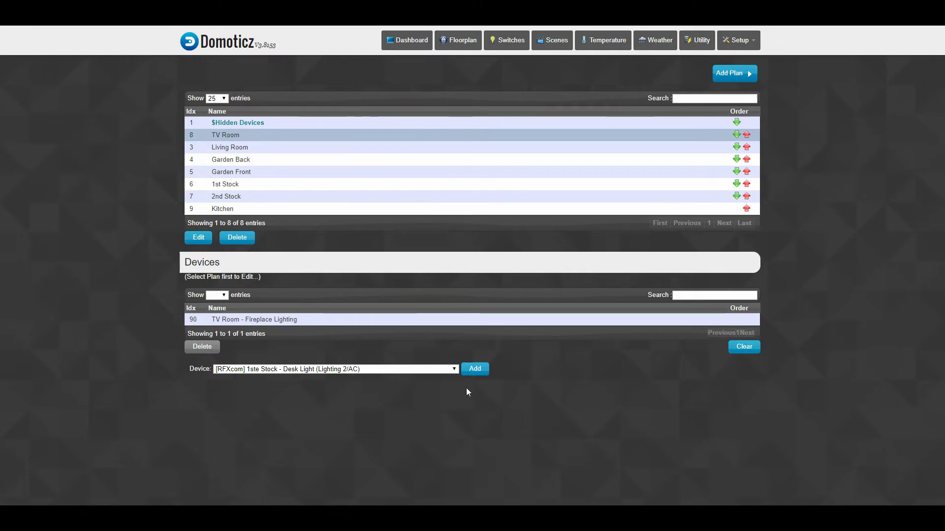
{"action": "left_click", "coordinate": [453, 370]}
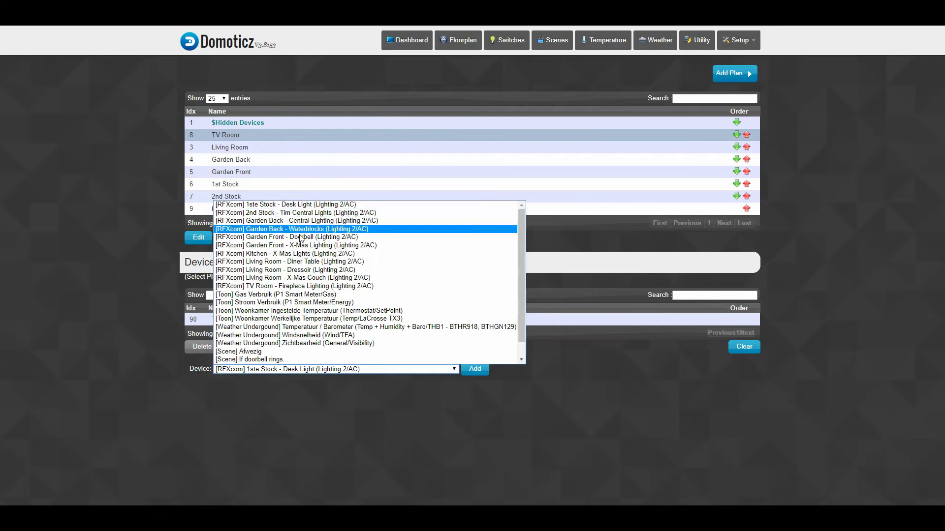
{"action": "left_click", "coordinate": [101, 331]}
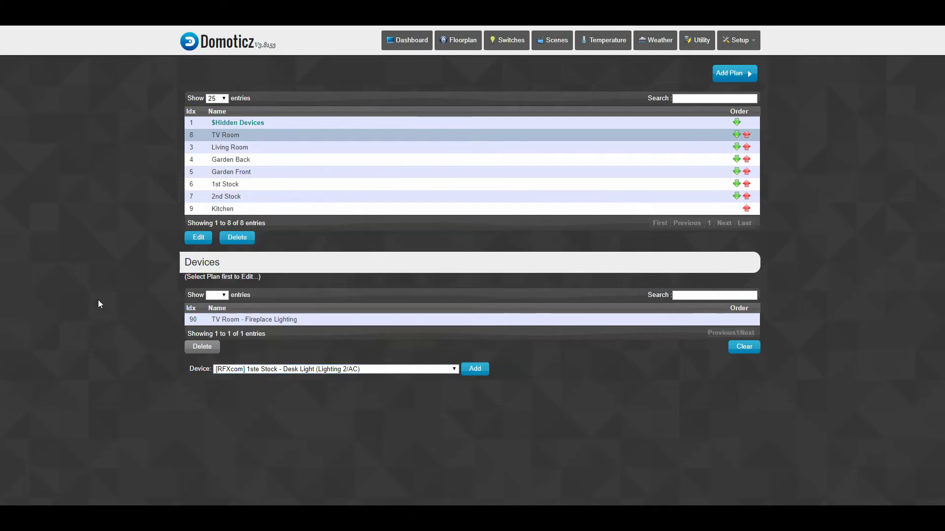
{"action": "left_click", "coordinate": [256, 148]}
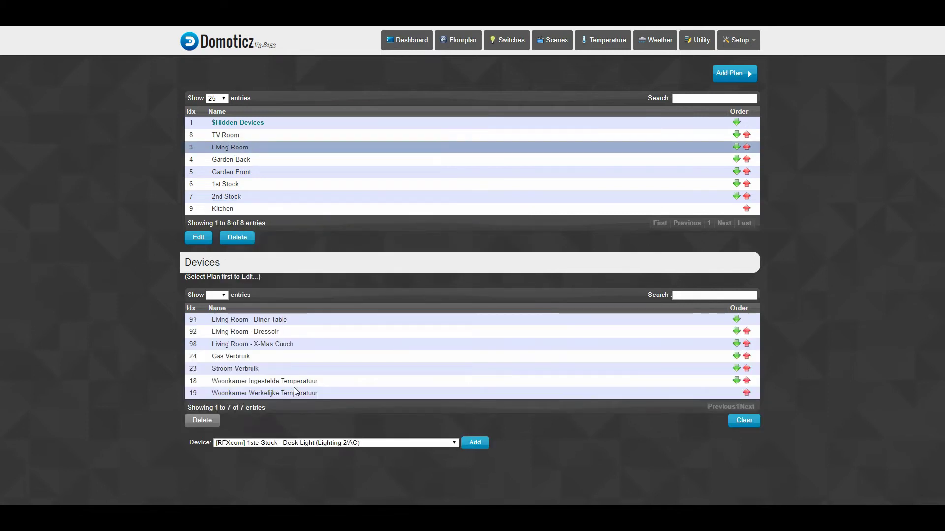
{"action": "left_click", "coordinate": [453, 444]}
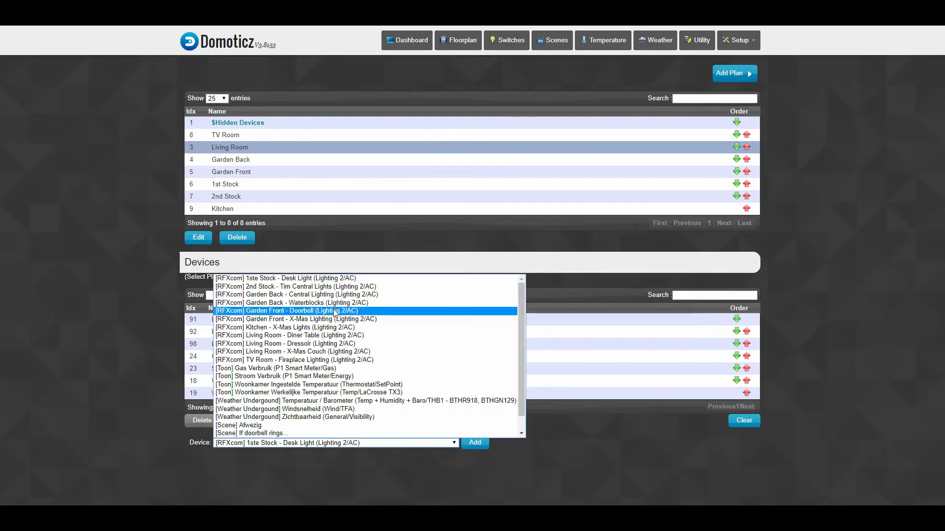
{"action": "left_click", "coordinate": [115, 282]}
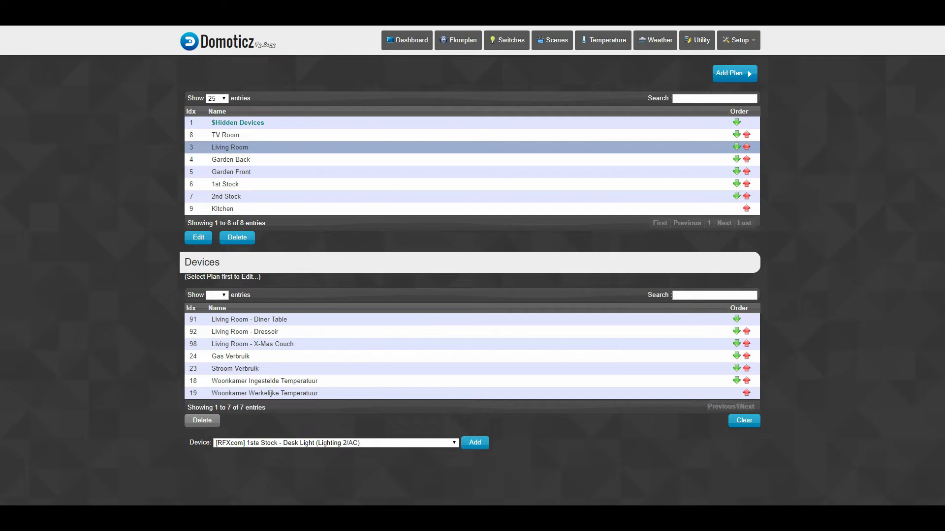
{"action": "left_click", "coordinate": [582, 147]}
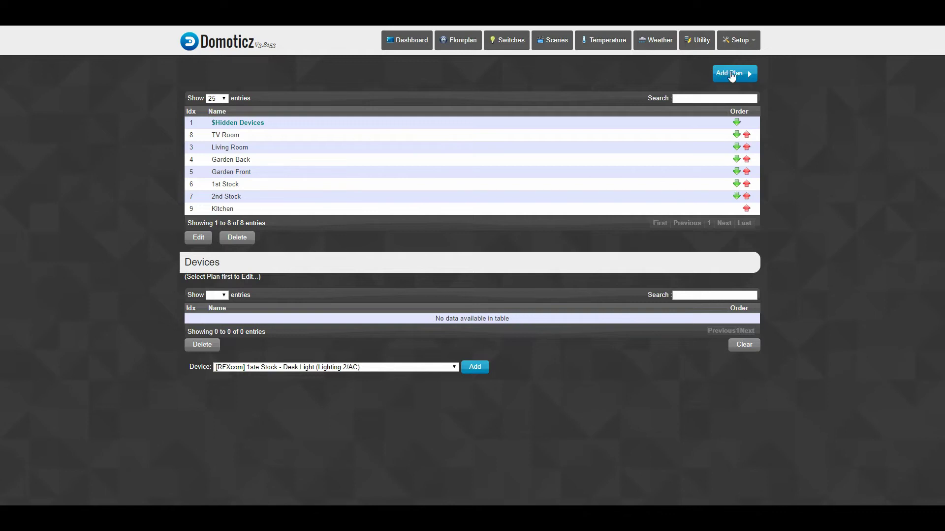
Step: Add a new room plan named 'Balcony', replacing the trial name 'Test'
{"action": "left_click", "coordinate": [732, 79]}
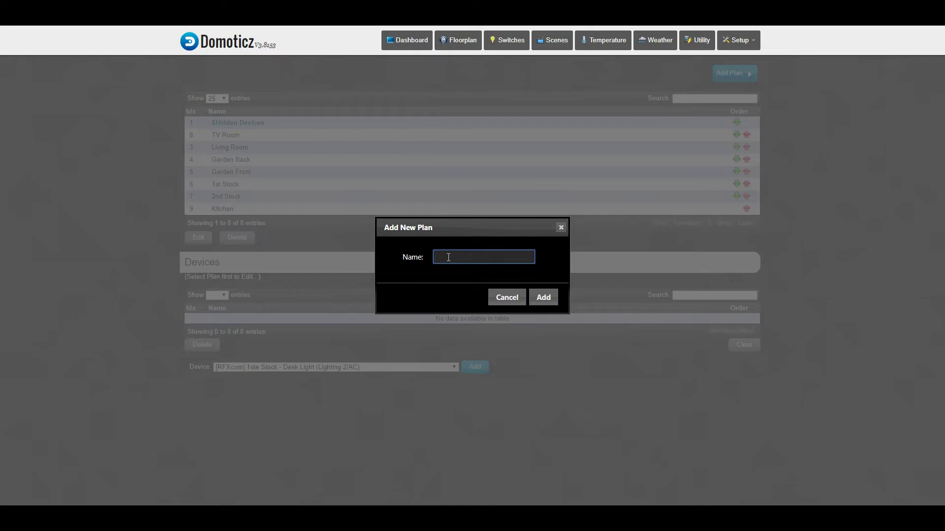
{"action": "type", "text": "Test"}
{"action": "key", "text": "BackSpace"}
{"action": "key", "text": "BackSpace"}
{"action": "type", "text": "Balcon"}
{"action": "left_click", "coordinate": [544, 298]}
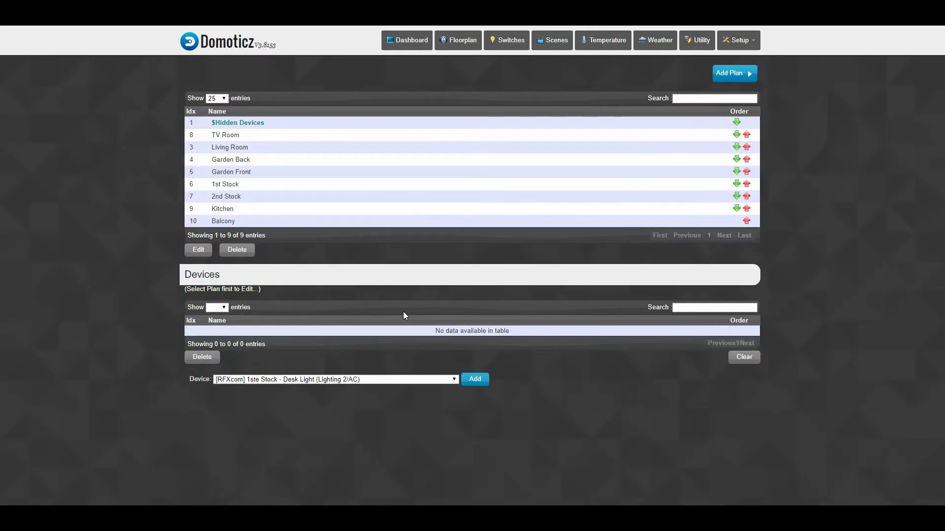
Step: Select the Balcony plan and add the Woonkamer Ingestelde Temperatuur setpoint device to it
{"action": "left_click", "coordinate": [205, 222]}
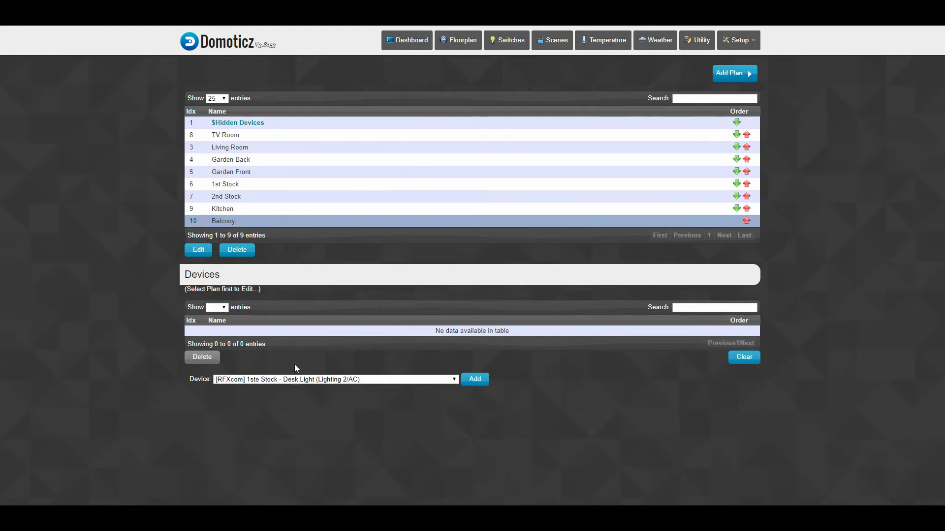
{"action": "left_click", "coordinate": [451, 379]}
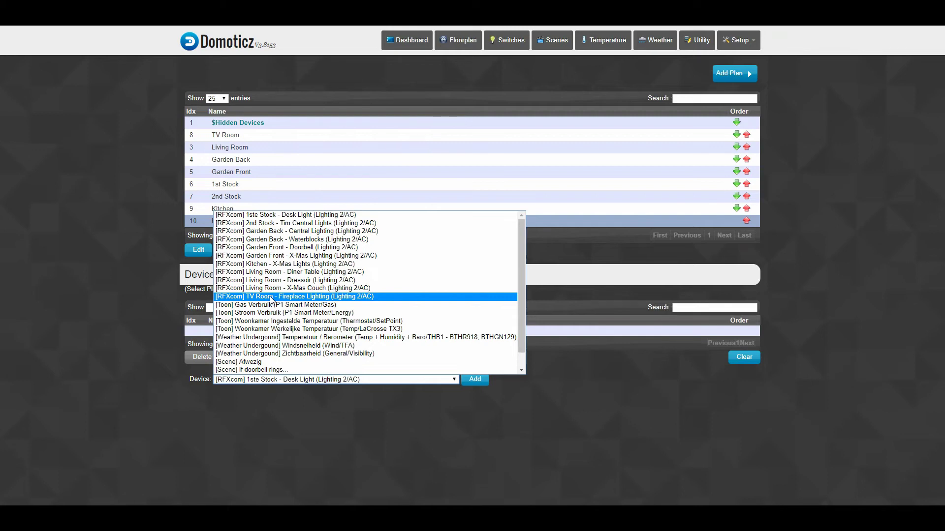
{"action": "left_click", "coordinate": [278, 324]}
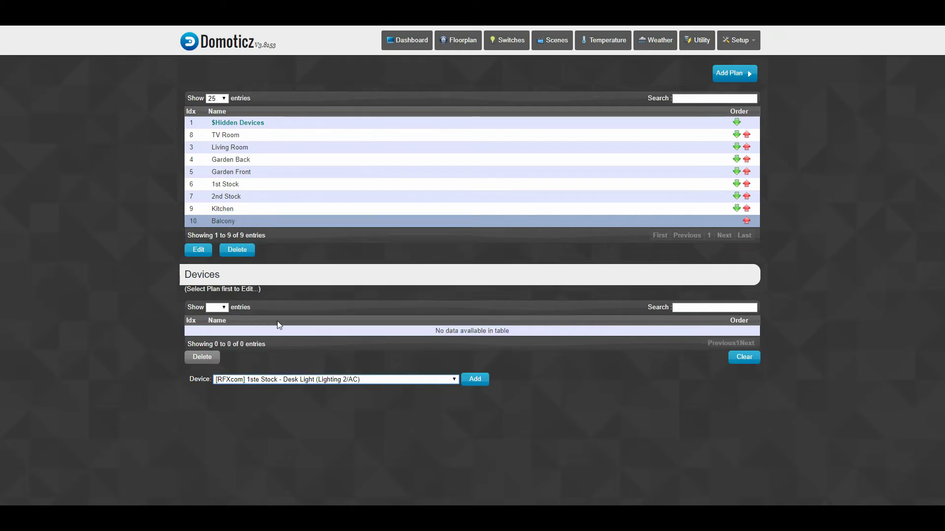
{"action": "left_click", "coordinate": [475, 380]}
Step: Add the X-Mas Lights scene to Balcony, then recheck the Kitchen and Balcony plans' devices
{"action": "left_click", "coordinate": [452, 383]}
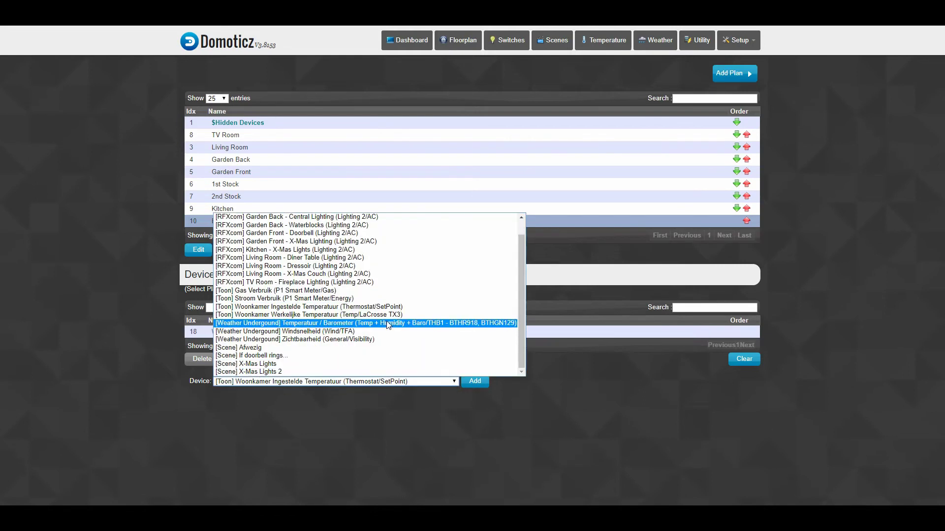
{"action": "left_click", "coordinate": [262, 364]}
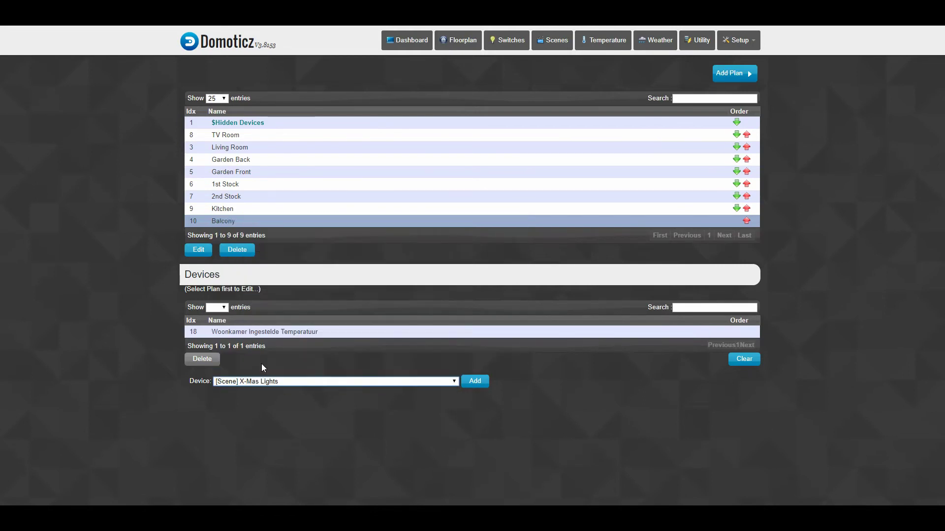
{"action": "left_click", "coordinate": [475, 383]}
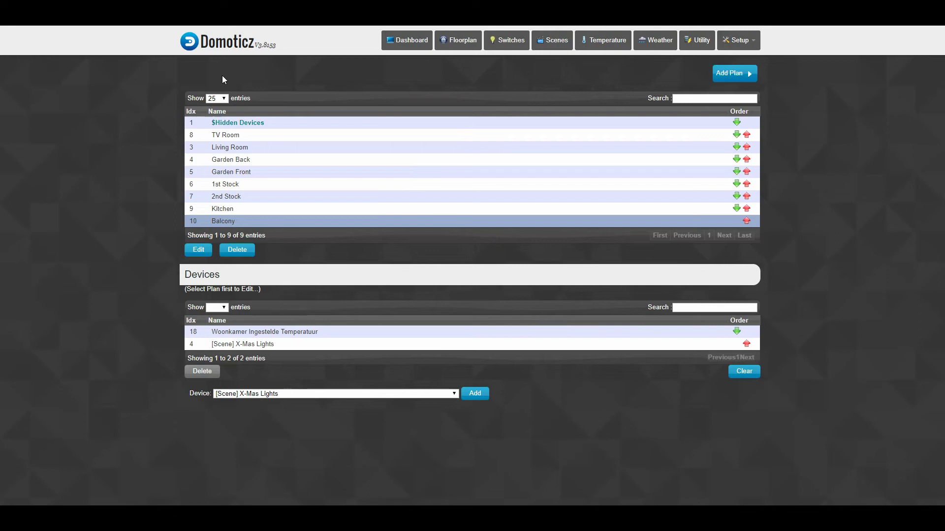
{"action": "left_click", "coordinate": [217, 211]}
{"action": "left_click", "coordinate": [223, 218]}
Step: Filter the Switches list to Balcony, briefly compare with Kitchen's X-Mas Lights switch
{"action": "left_click", "coordinate": [510, 43]}
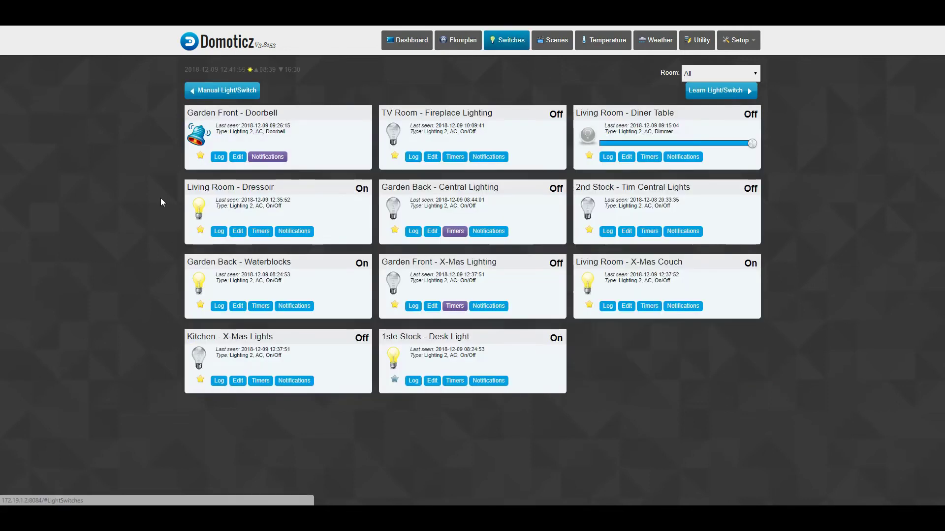
{"action": "left_click", "coordinate": [754, 74]}
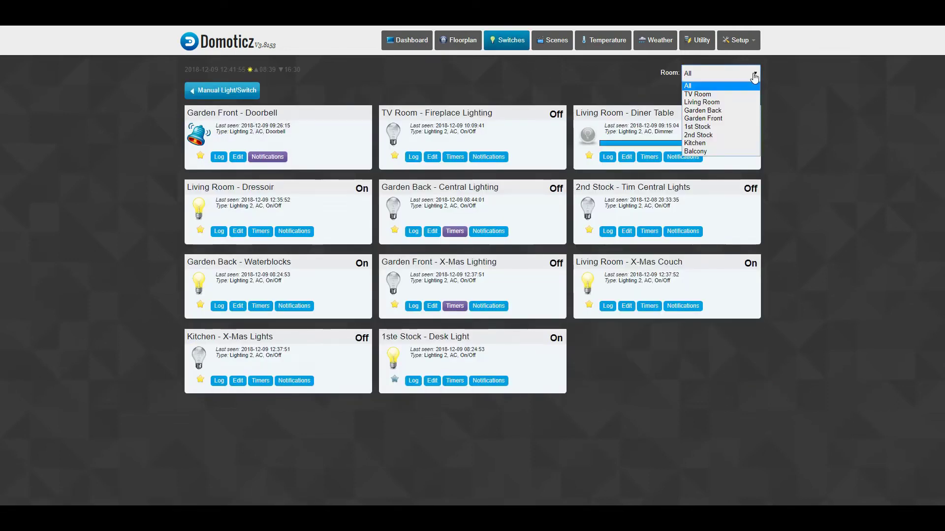
{"action": "left_click", "coordinate": [695, 151]}
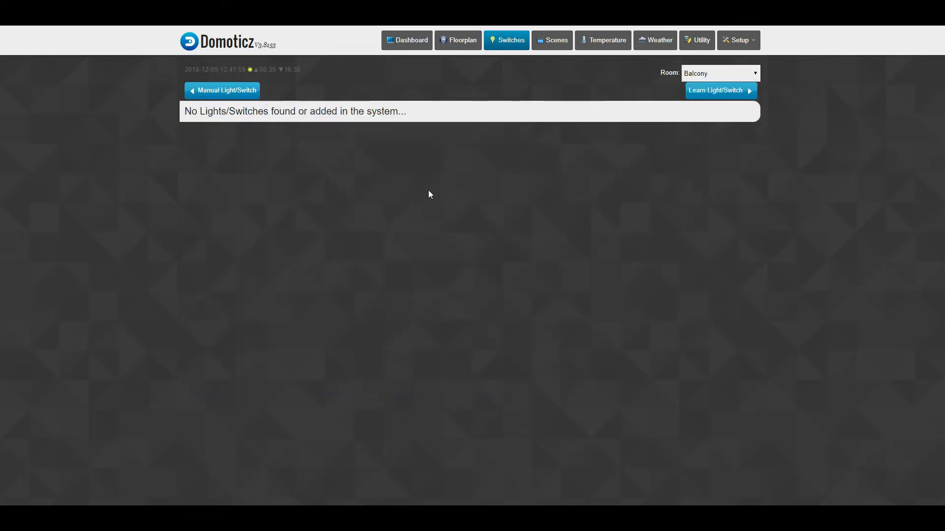
{"action": "left_click", "coordinate": [750, 73]}
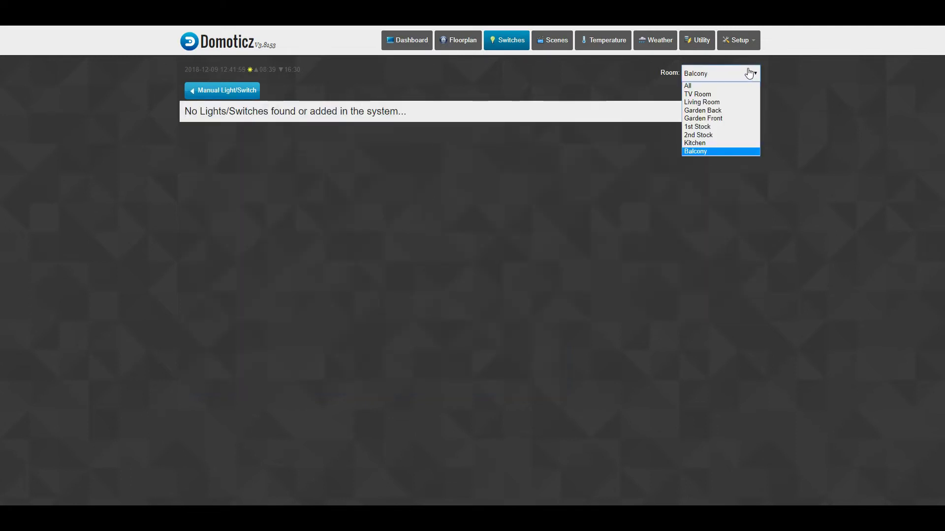
{"action": "left_click", "coordinate": [702, 143]}
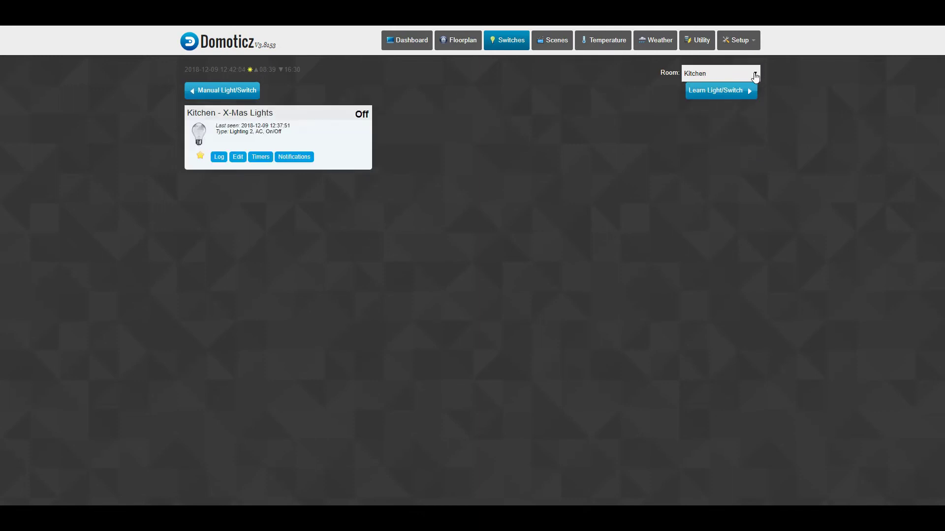
{"action": "left_click", "coordinate": [755, 76]}
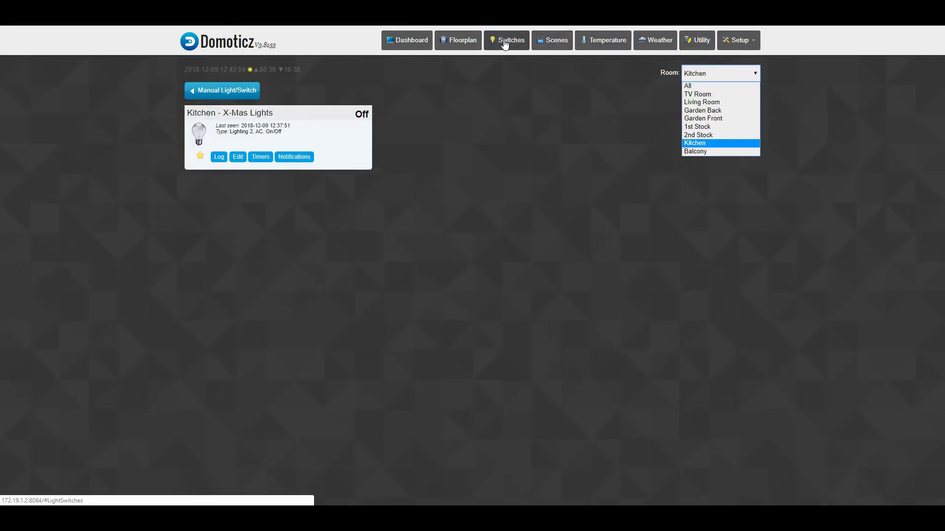
{"action": "left_click", "coordinate": [505, 45]}
{"action": "left_click", "coordinate": [476, 42]}
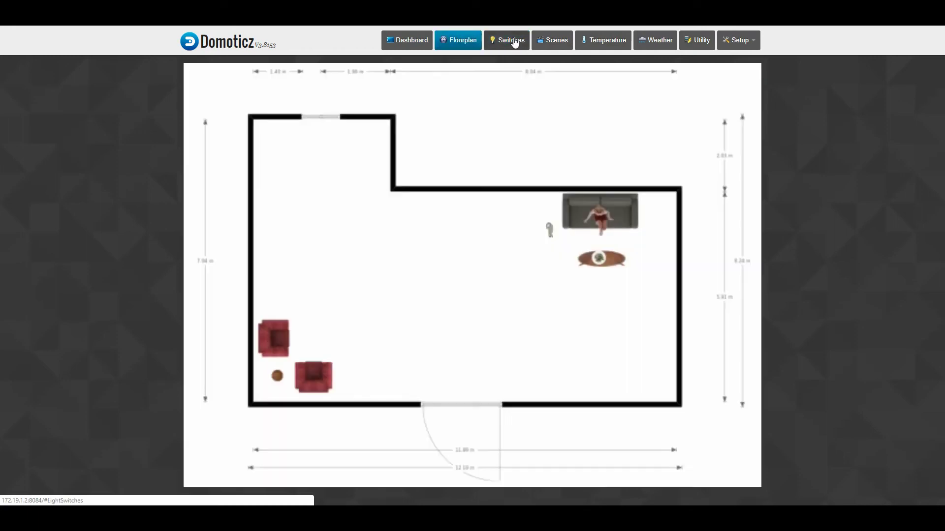
{"action": "left_click", "coordinate": [515, 43]}
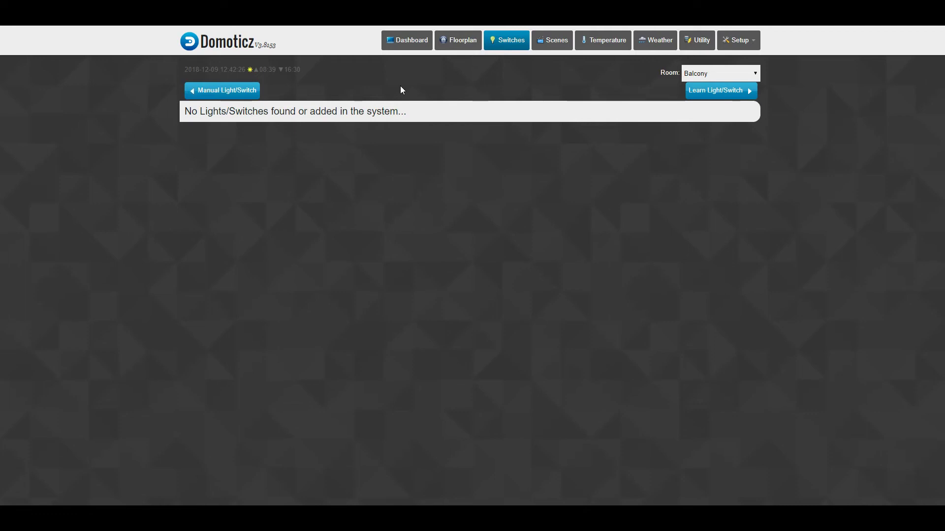
{"action": "left_click", "coordinate": [738, 40]}
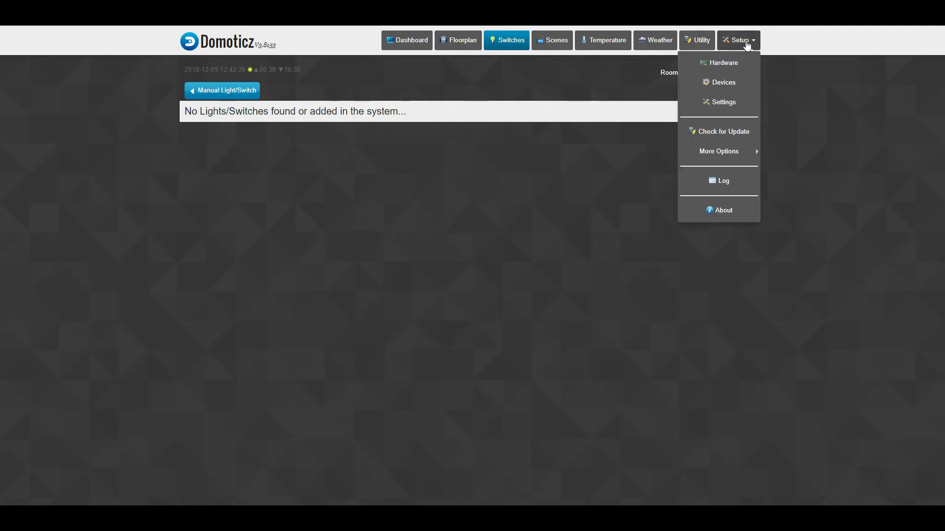
{"action": "mouse_move", "coordinate": [738, 149]}
{"action": "mouse_move", "coordinate": [642, 251]}
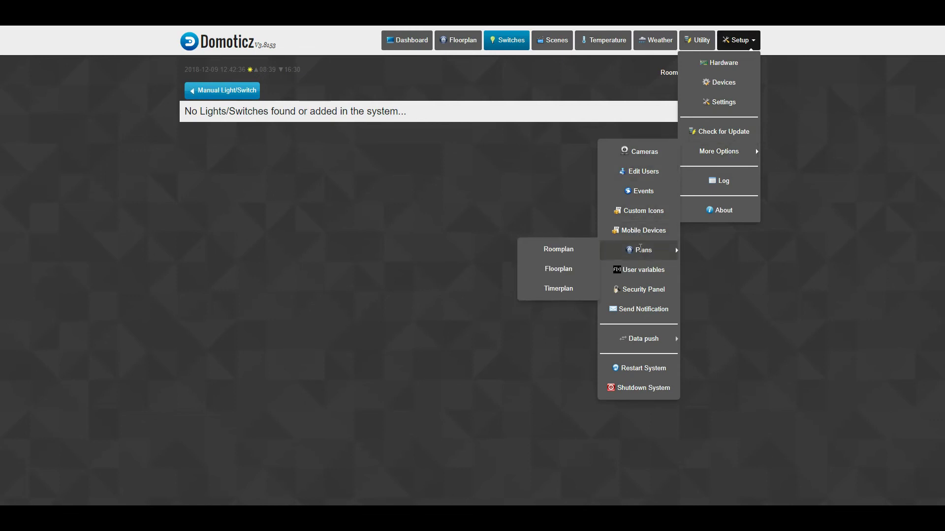
{"action": "left_click", "coordinate": [559, 250]}
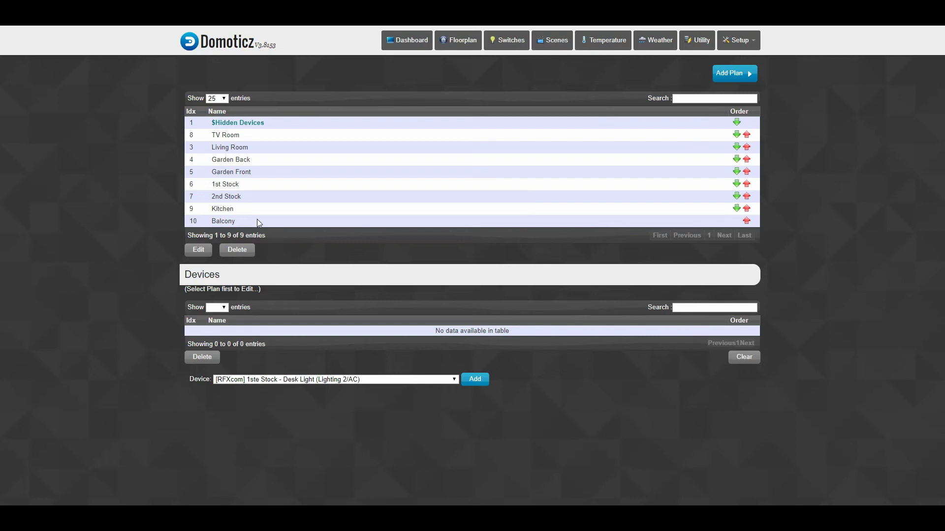
{"action": "left_click", "coordinate": [232, 222]}
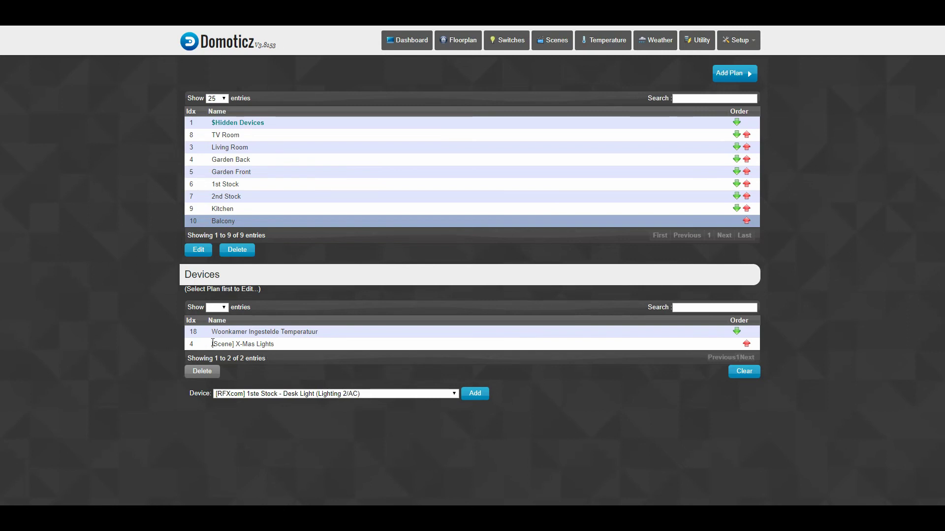
{"action": "left_click", "coordinate": [509, 40]}
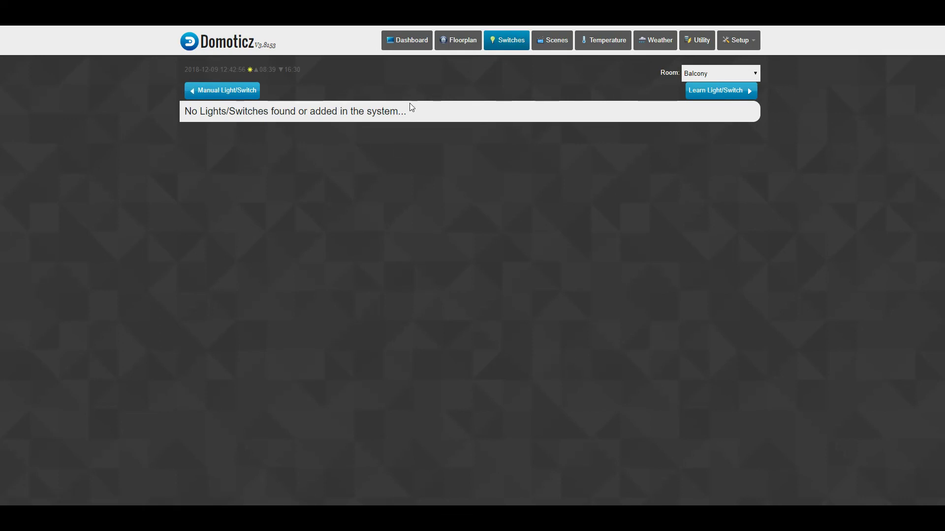
Step: View the Scenes overview, then switch to the Dashboard
{"action": "left_click", "coordinate": [558, 39]}
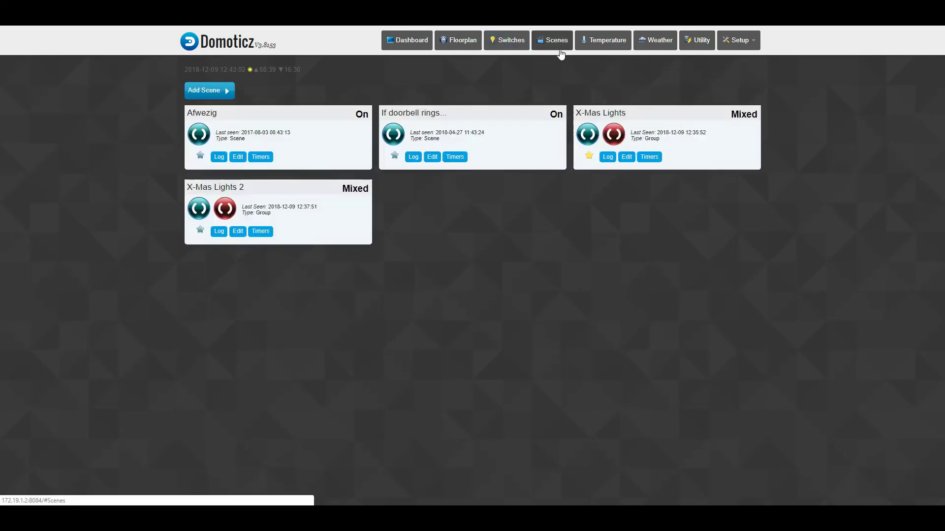
{"action": "left_click", "coordinate": [406, 44]}
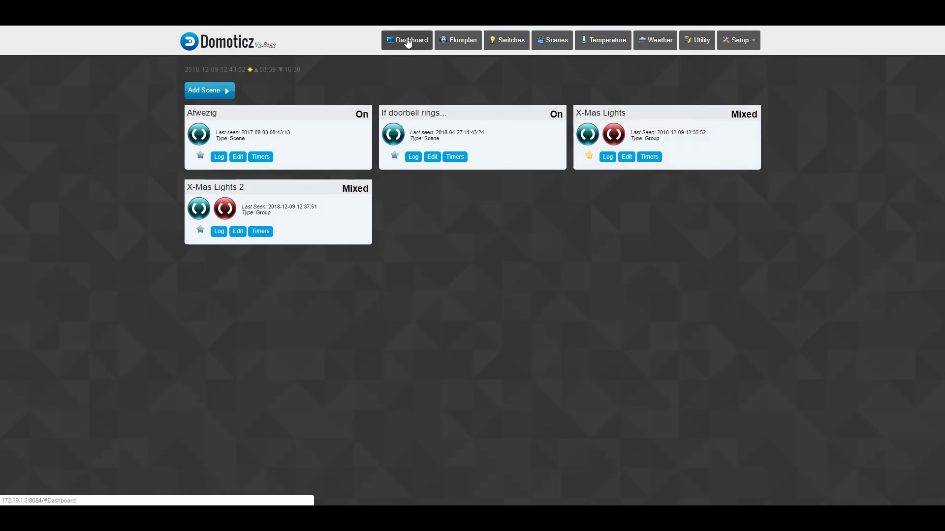